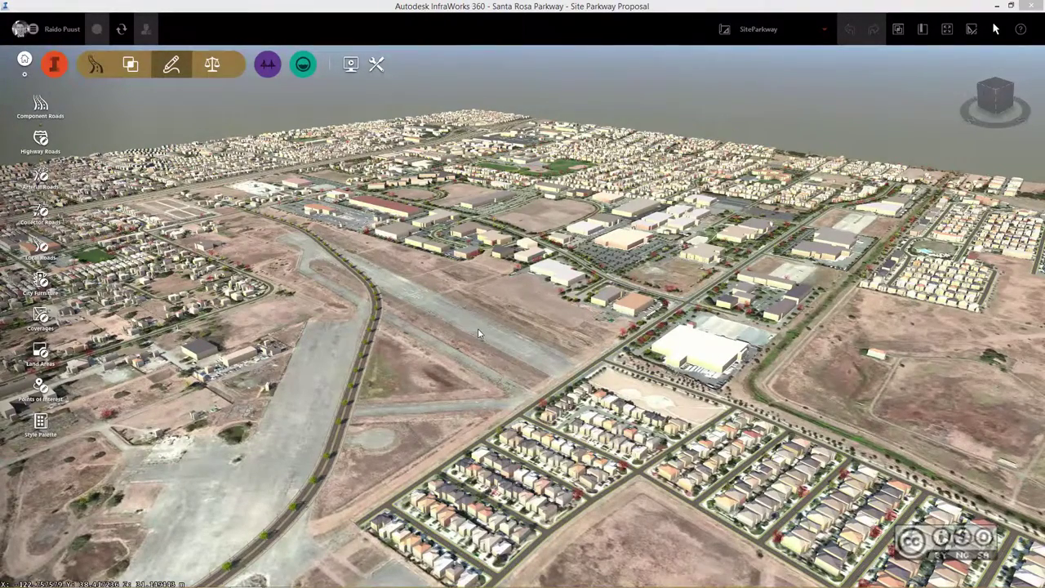
- Start Profile Optimization for Road 1 and keep the design speed at 70 km/h
left_click(213, 64)
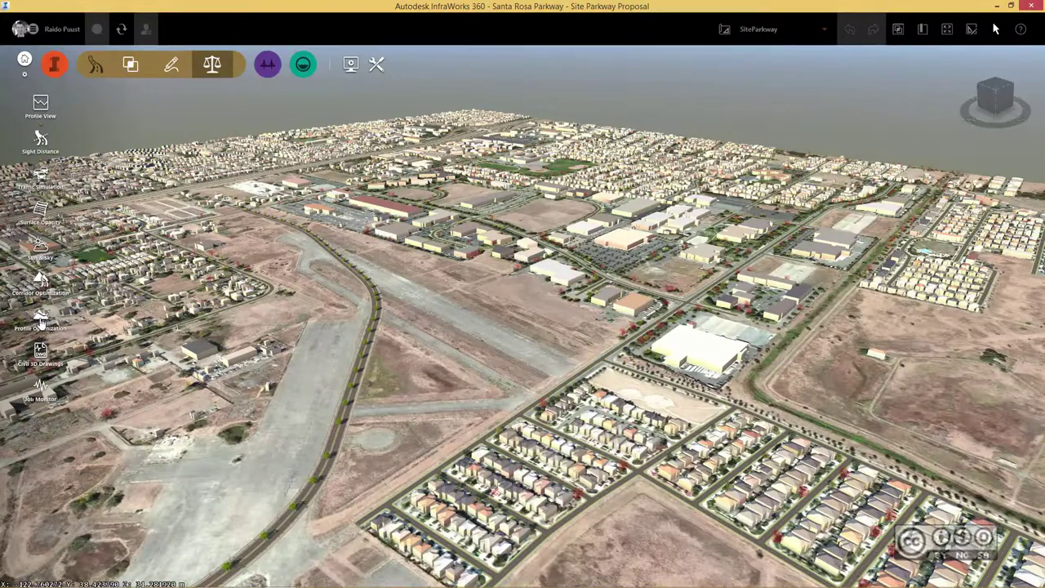
left_click(41, 321)
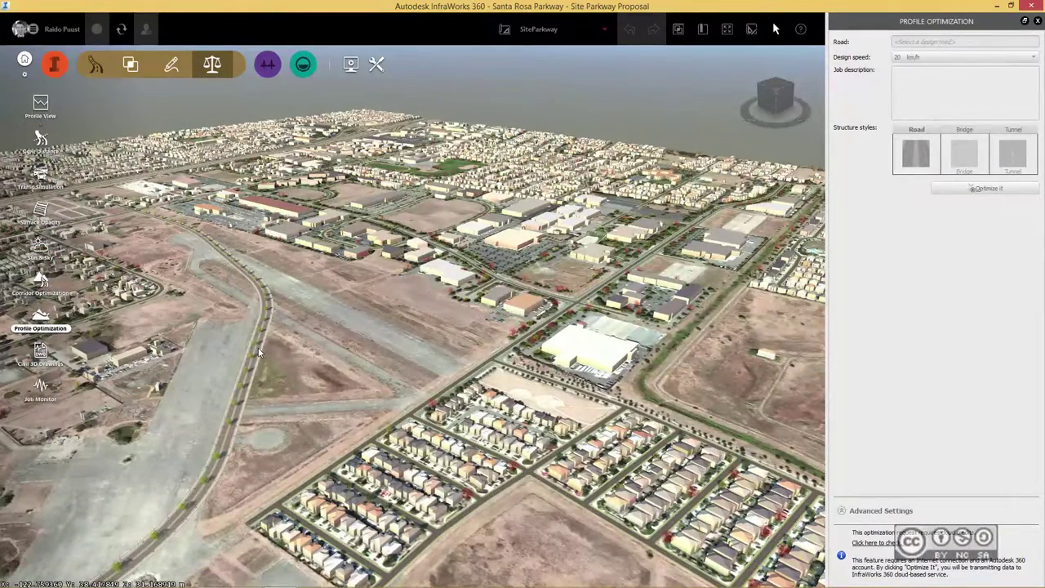
left_click(260, 351)
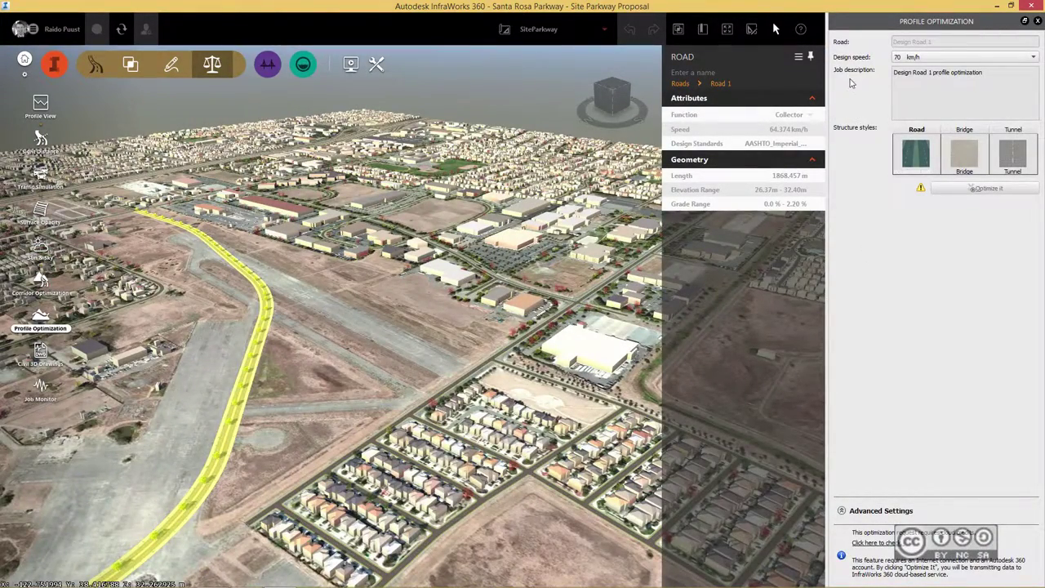
left_click(914, 61)
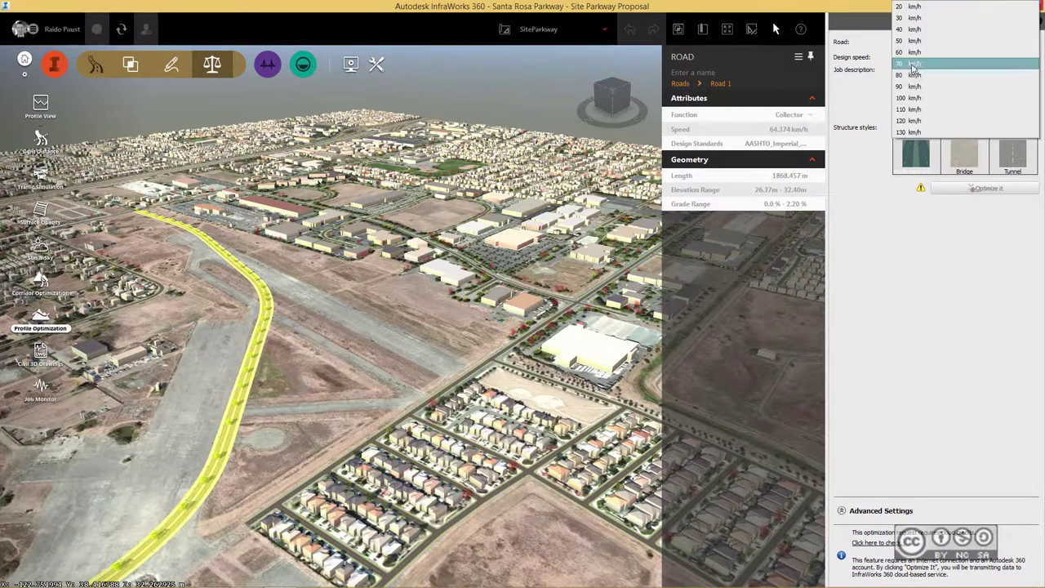
left_click(911, 67)
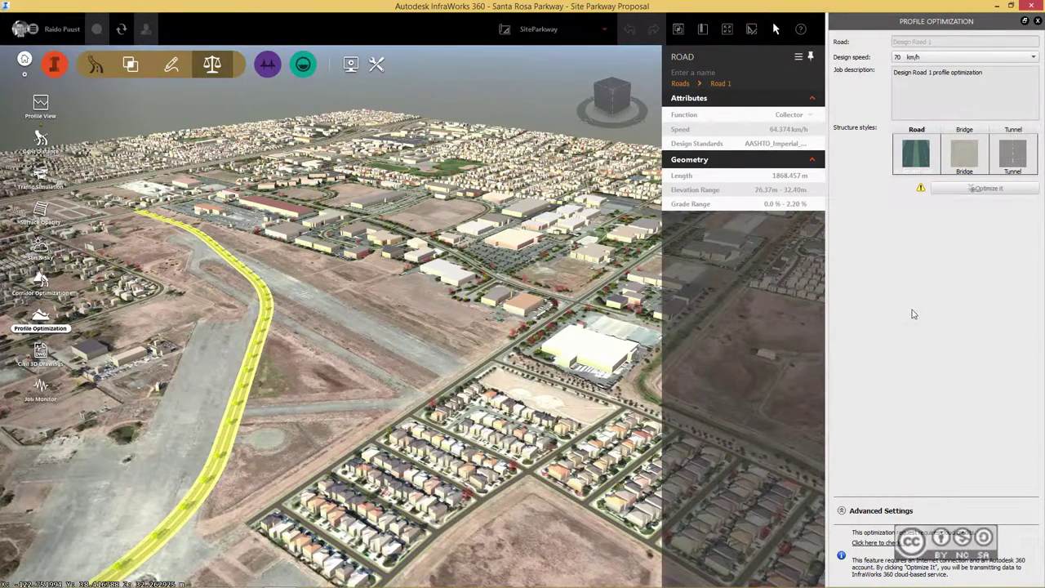
- Unanchor PVIs 2 and 7 in Advanced Settings, leaving two anchored, then submit the optimization
left_click(842, 512)
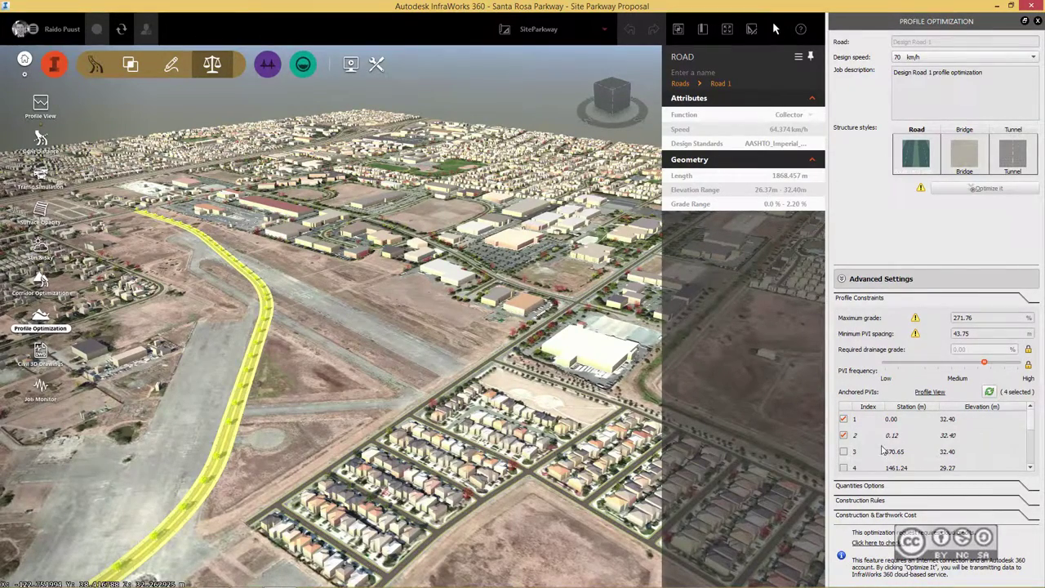
left_click(844, 435)
left_click_drag(1031, 422, 1031, 461)
left_click(844, 446)
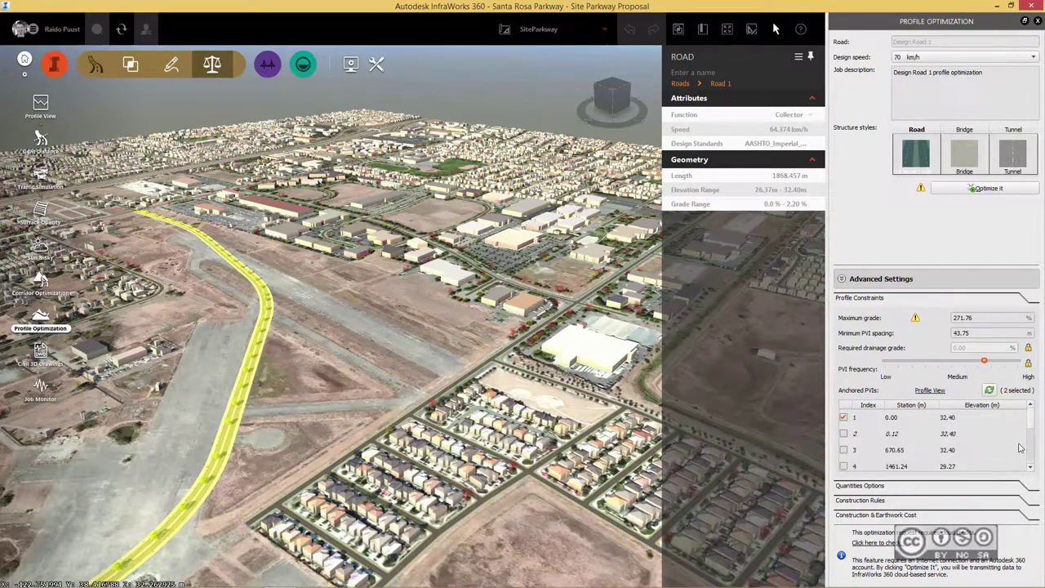
scroll(1033, 433, "up", 2)
scroll(1033, 464, "down", 2)
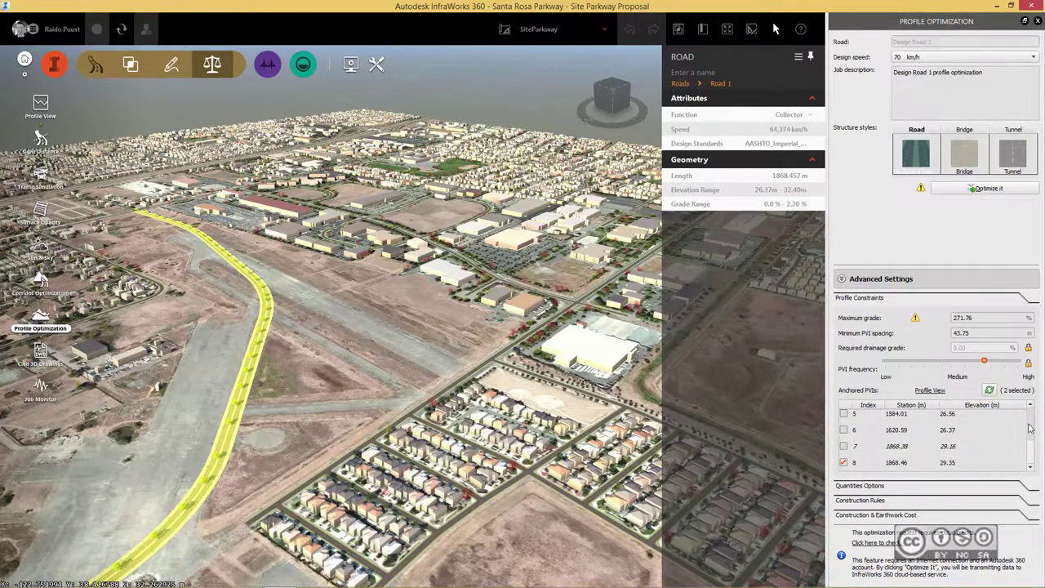
scroll(1032, 423, "up", 2)
left_click(994, 191)
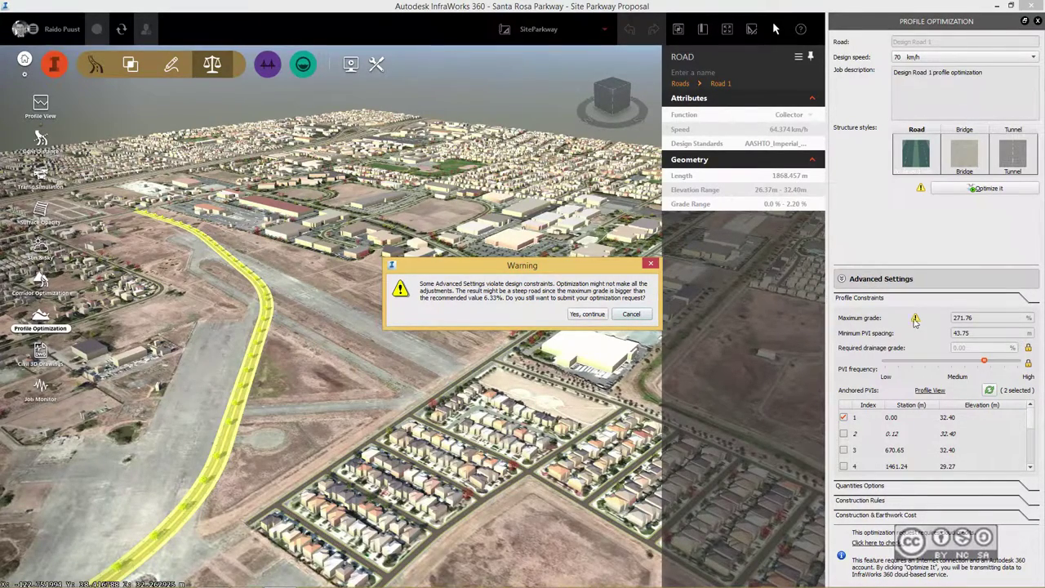
- Confirm submission despite the grade warning and track the Road 1 job to completion in Job Monitor
left_click(587, 315)
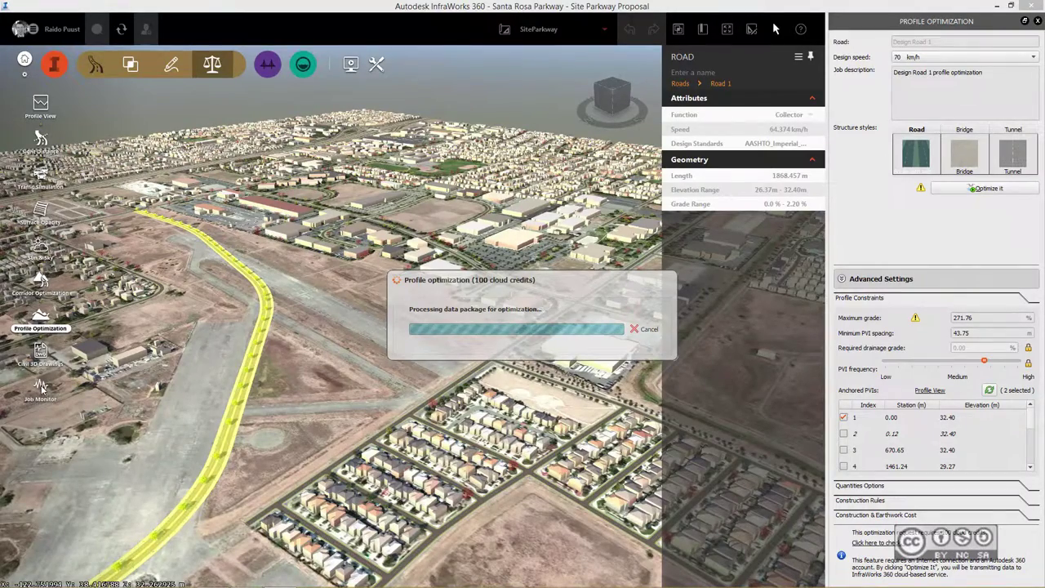
left_click(41, 389)
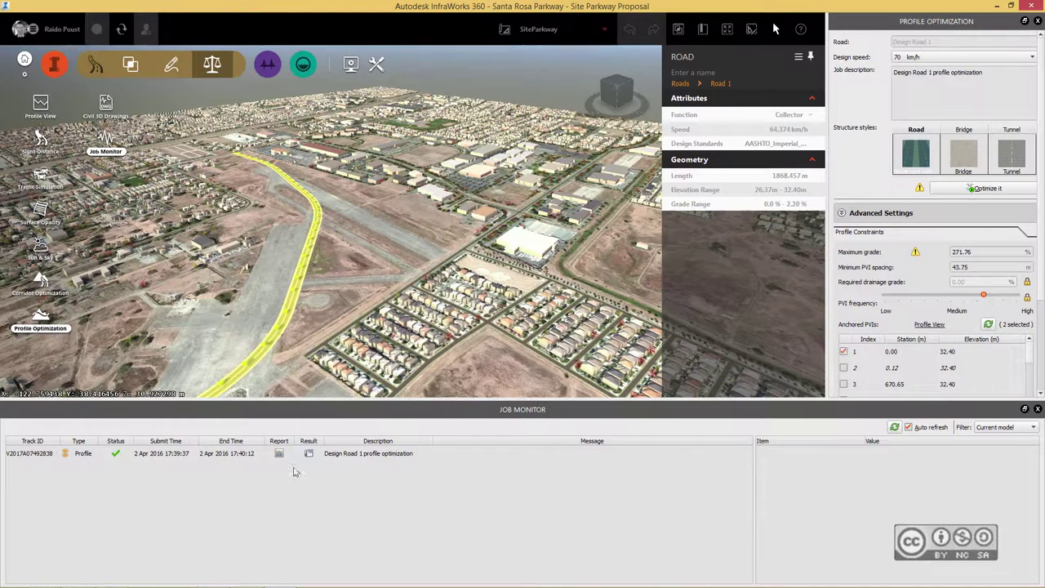
- Open the completed job's Profile Optimization Report PDF from Job Monitor
left_click(278, 455)
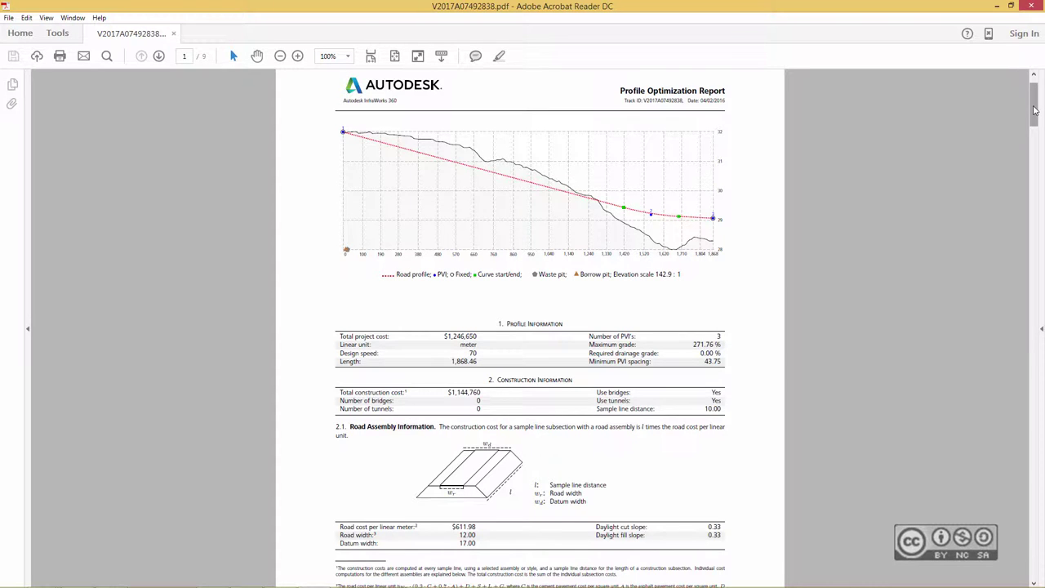
- Page through the report from the summary to the Volume Report on page 8
left_click_drag(1034, 110, 1039, 170)
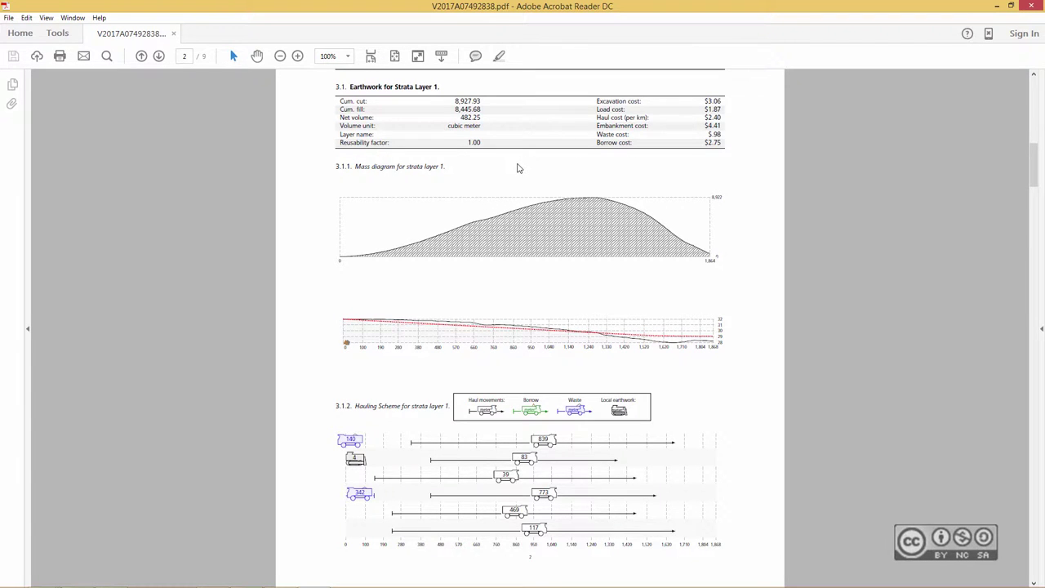
left_click(1034, 232)
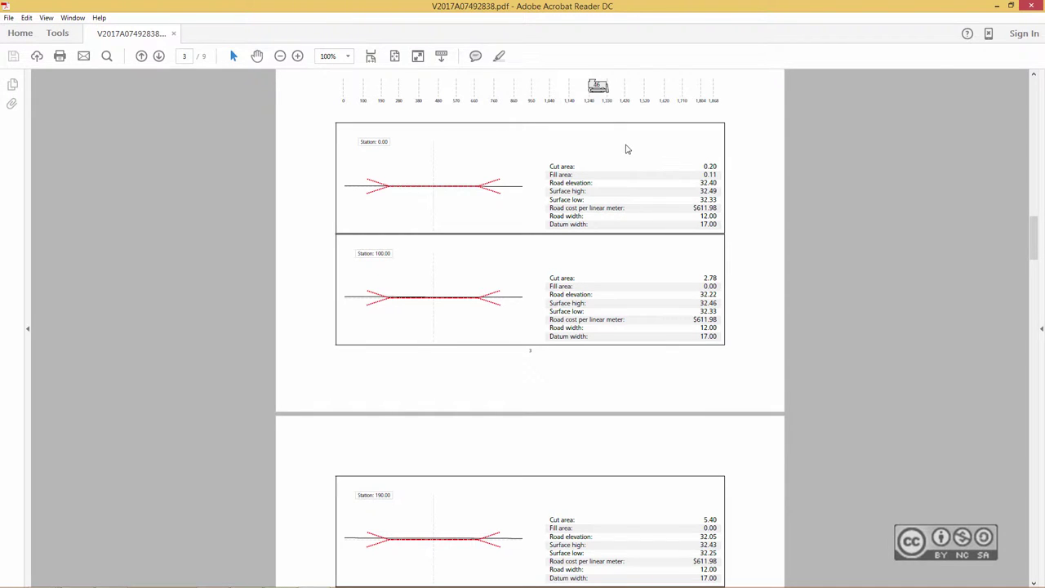
left_click_drag(1036, 250, 1043, 520)
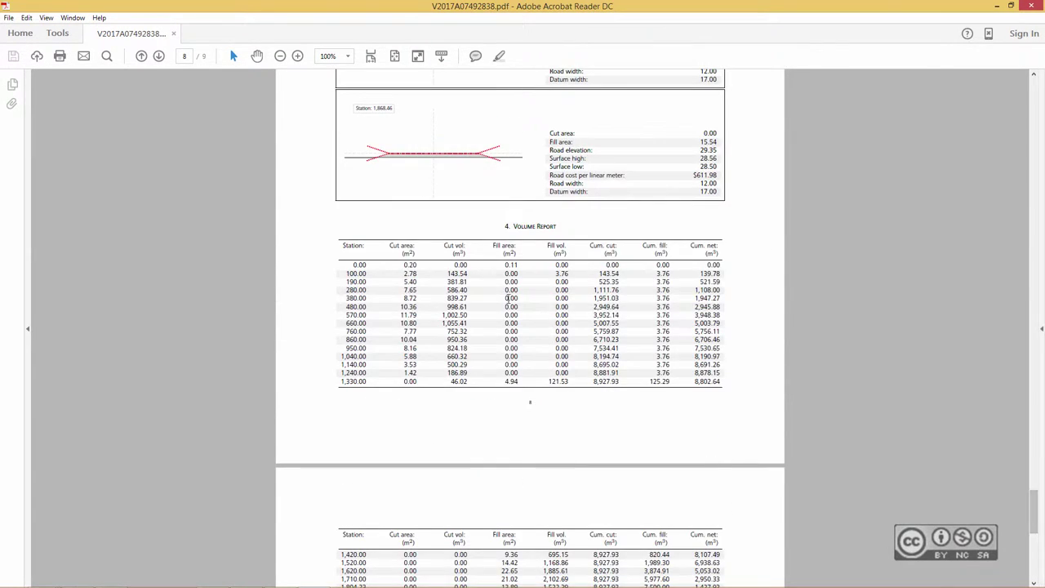
scroll(963, 262, "down", 1)
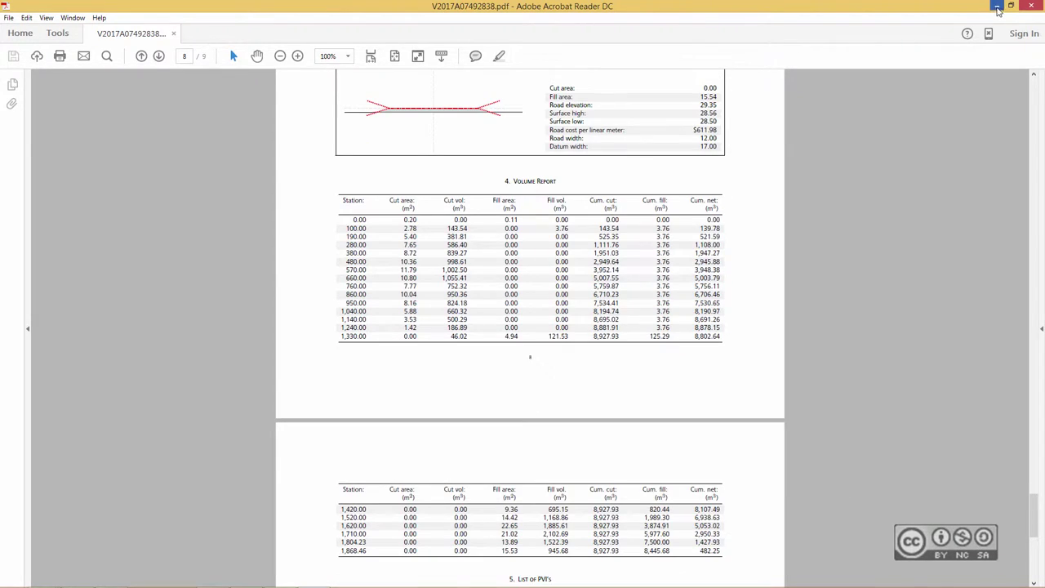
- Minimize Acrobat Reader and download the optimization result from Job Monitor
left_click(997, 10)
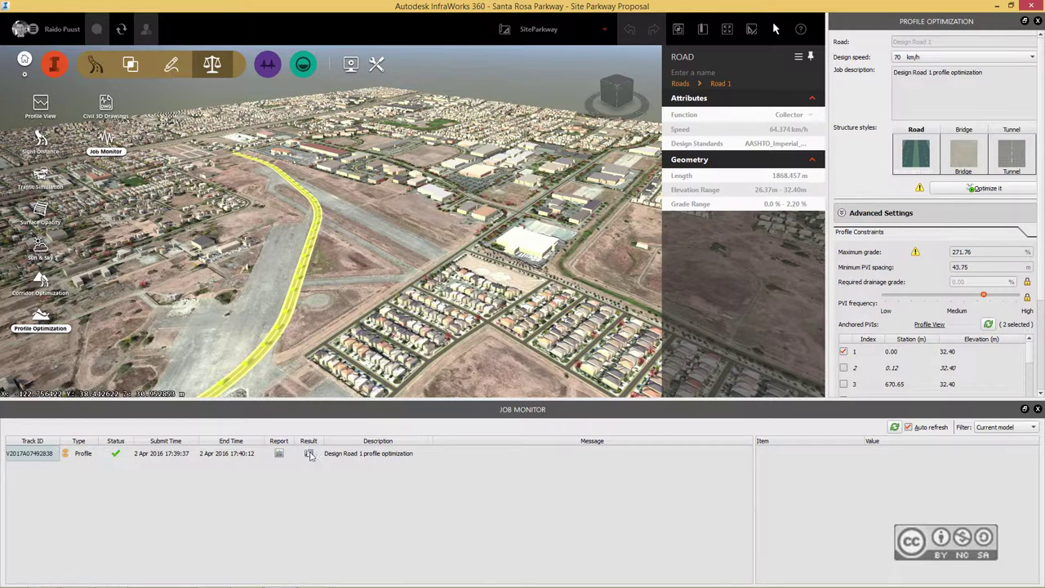
left_click(309, 454)
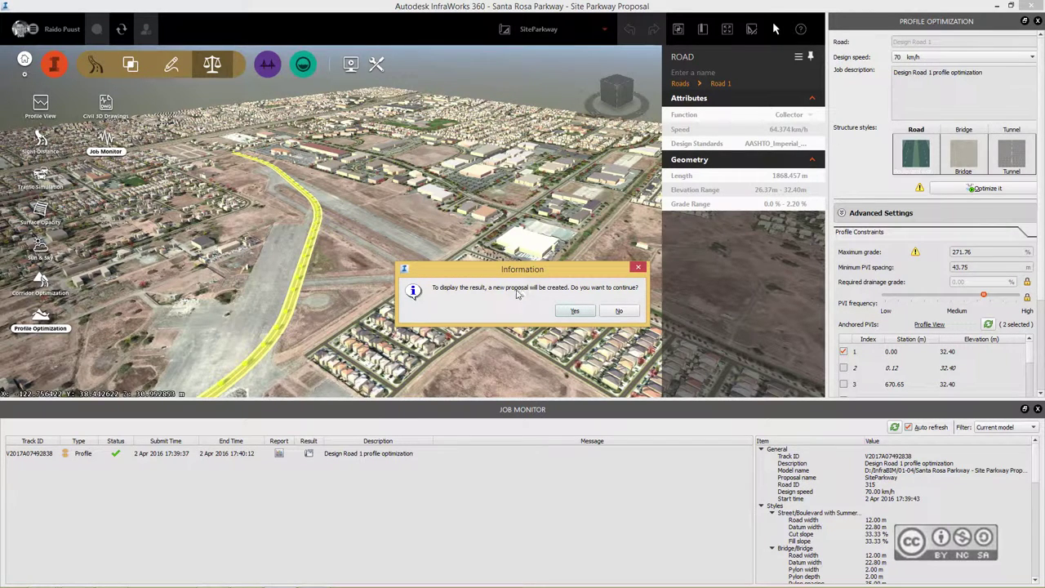
- Load the result as new proposal 'OptimizedSiteParkway' and check it in the Proposals list
left_click(575, 311)
type("O")
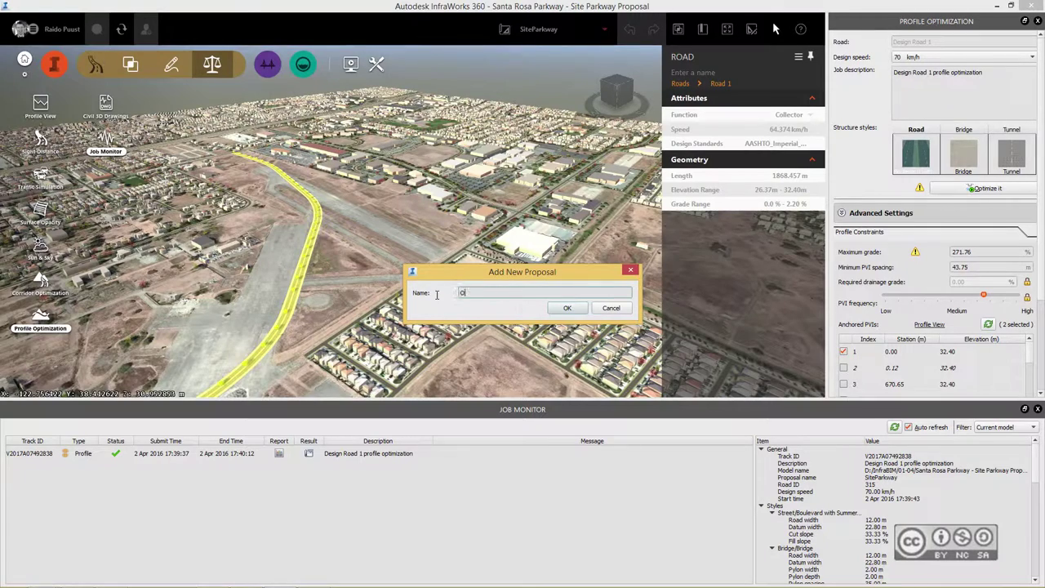
type("ptimizedSitePark")
type("way")
left_click(568, 308)
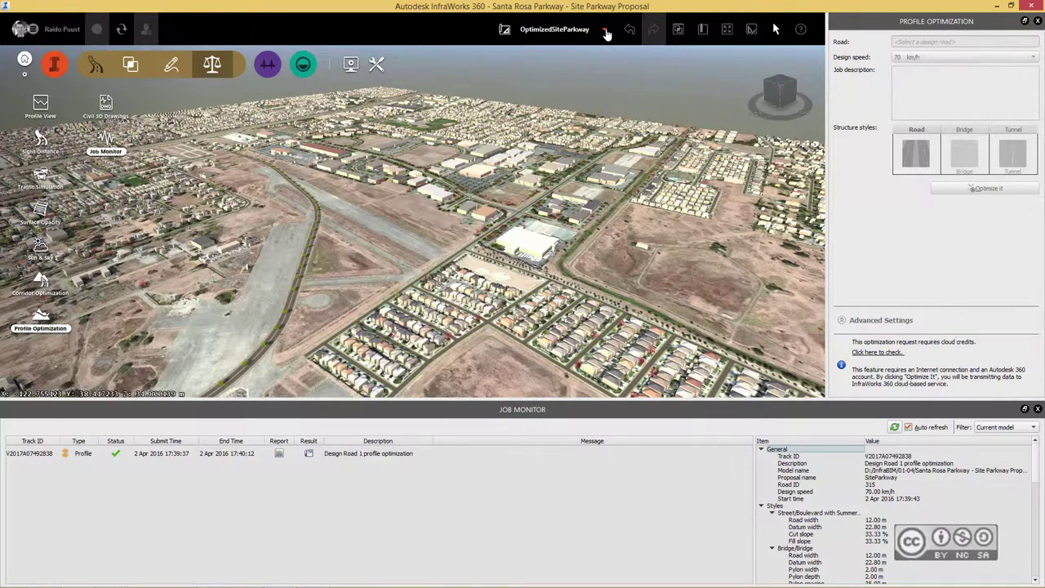
left_click(605, 31)
mouse_move(539, 77)
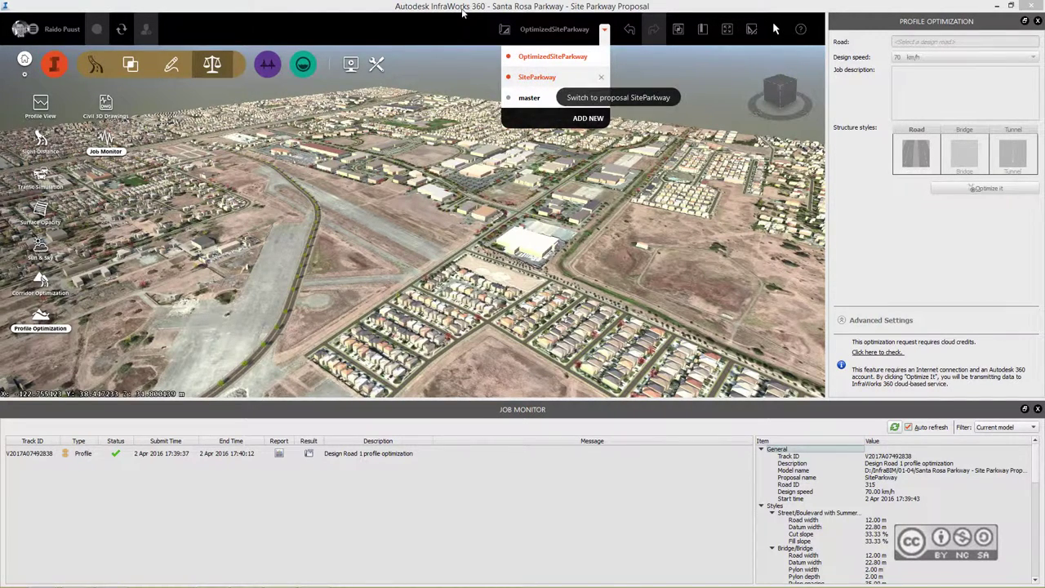
left_click(384, 235)
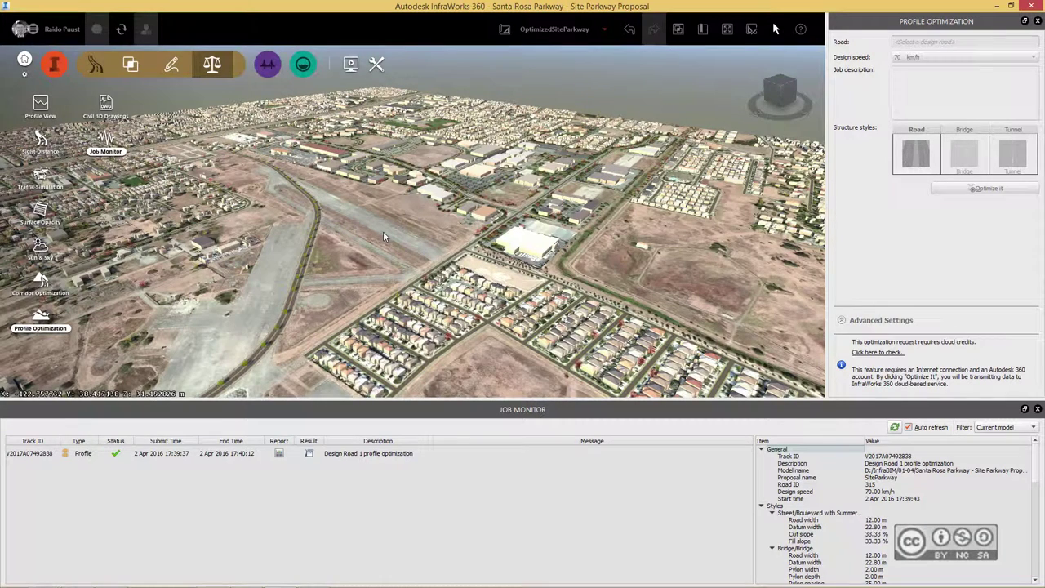